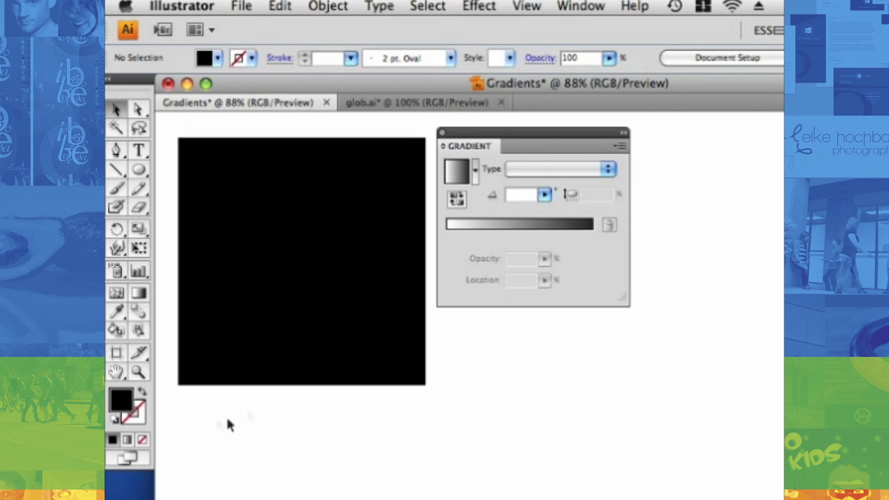
# Fill the black square with a linear gradient, trying a 45° angle before setting it to 90°.
pyautogui.click(311, 288)
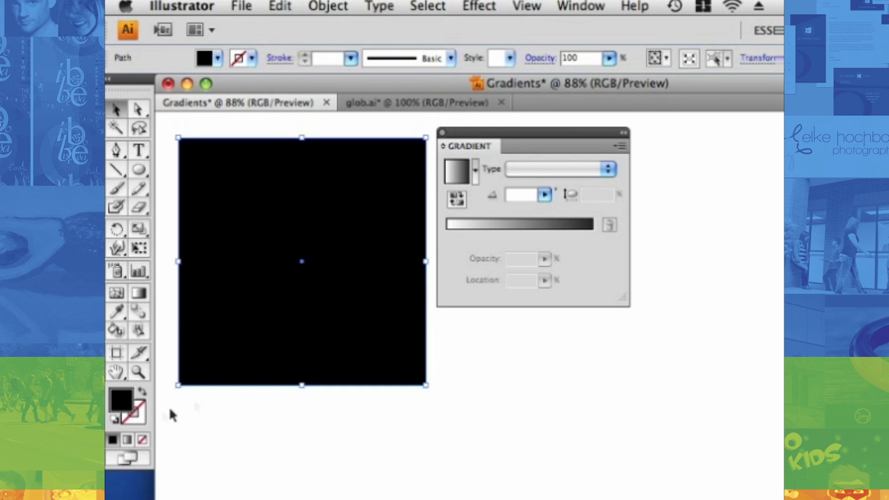
pyautogui.click(128, 441)
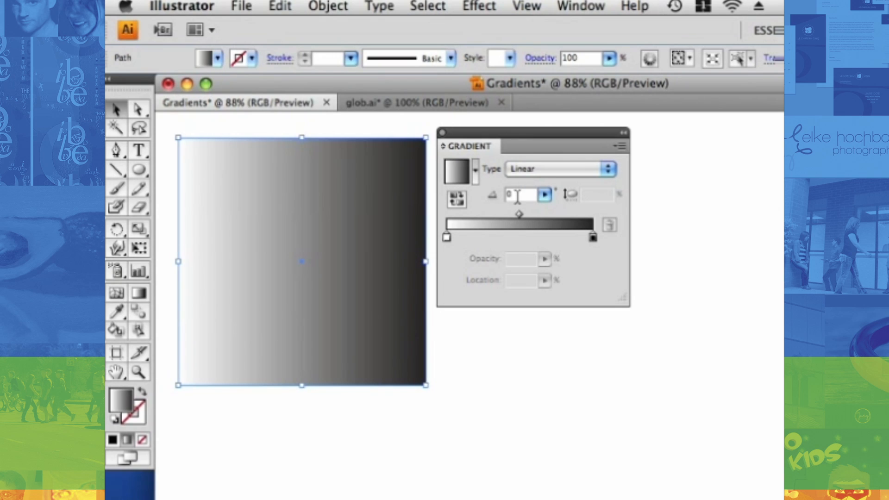
pyautogui.write('45')
pyautogui.press('Return')
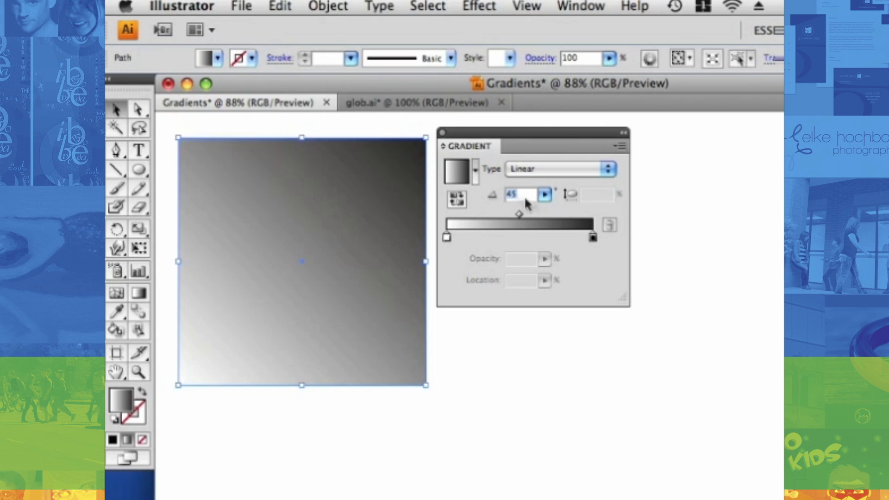
pyautogui.write('90')
pyautogui.press('Return')
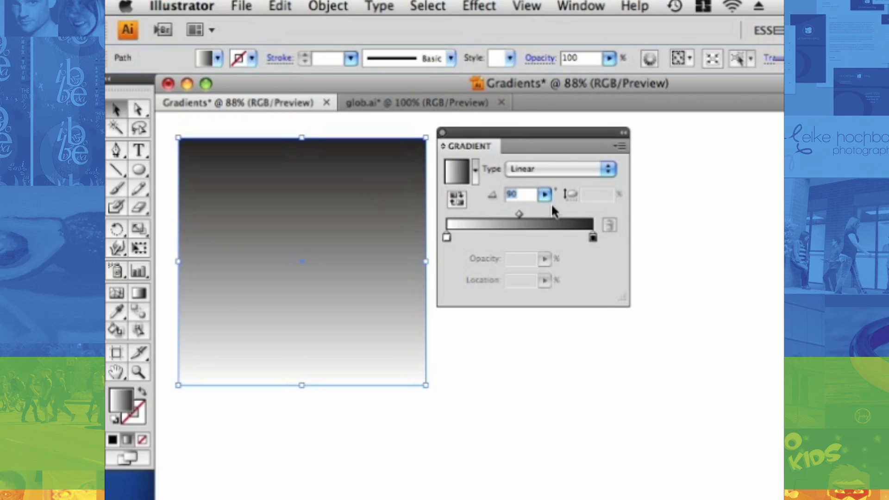
# Change the square's gradient type to Radial.
pyautogui.click(555, 168)
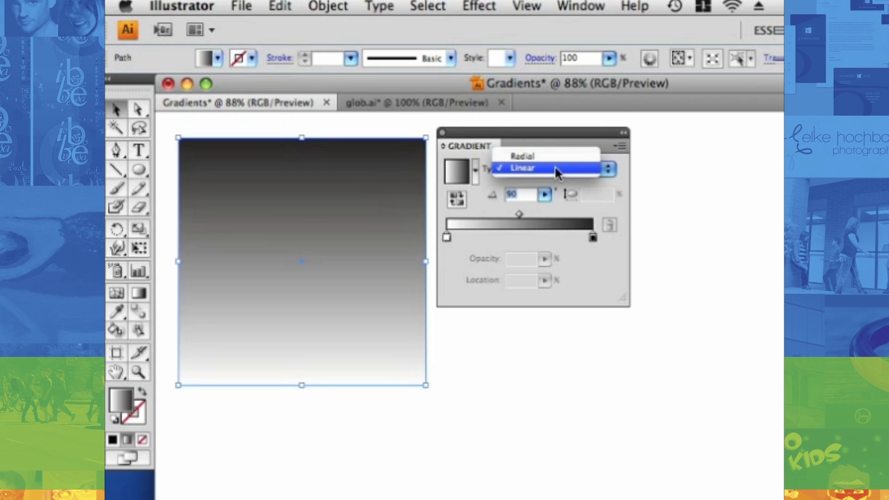
pyautogui.click(523, 156)
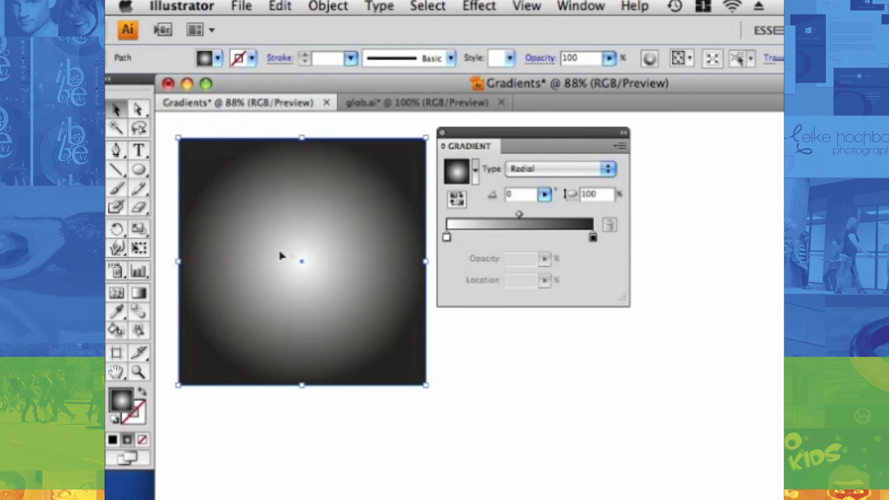
# Try radial gradient aspect ratios of 50% and 1%, and restore the ratio to 100%.
pyautogui.doubleClick(607, 194)
pyautogui.write('50')
pyautogui.press('Tab')
pyautogui.doubleClick(604, 193)
pyautogui.write('1')
pyautogui.press('Tab')
pyautogui.doubleClick(597, 193)
pyautogui.write('100')
pyautogui.press('Tab')
# Edit the white gradient stop's colour, switching its colour mode from Grayscale to RGB and trying the sliders.
pyautogui.doubleClick(447, 237)
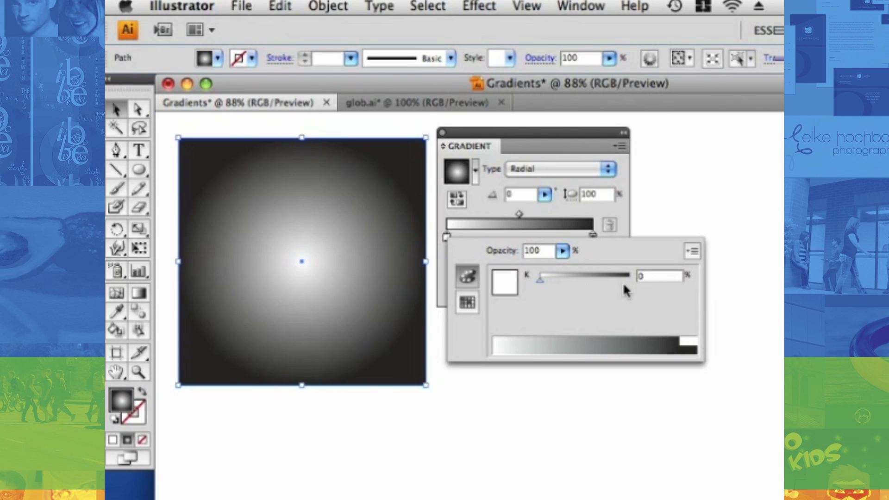
pyautogui.click(693, 251)
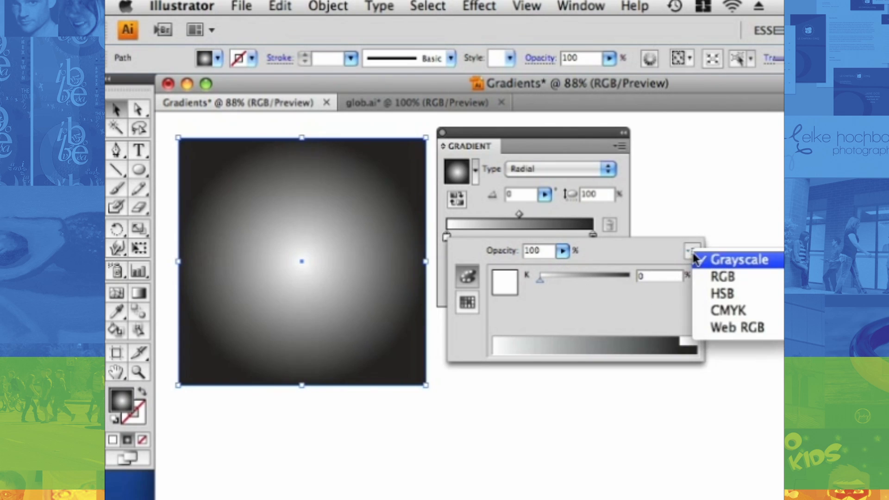
pyautogui.click(733, 277)
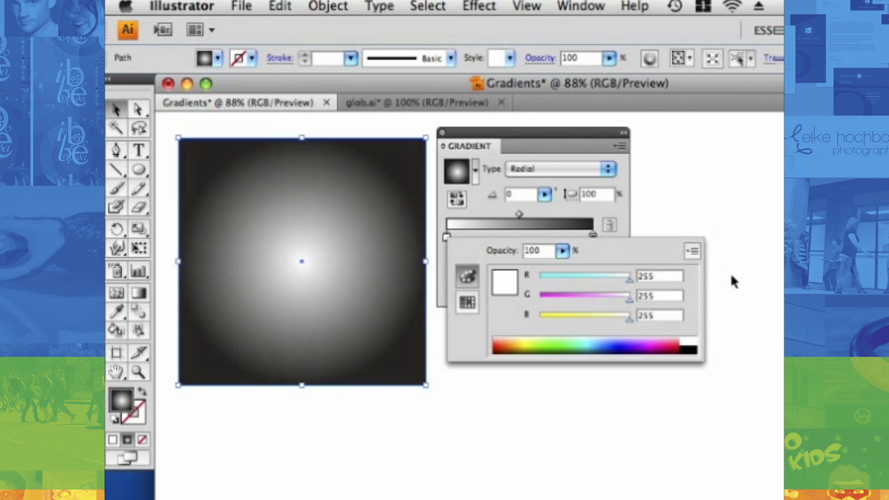
pyautogui.moveTo(630, 299); pyautogui.dragTo(630, 318)
pyautogui.moveTo(629, 276)
pyautogui.mouseDown()
pyautogui.moveTo(556, 276)
pyautogui.moveTo(628, 277)
pyautogui.mouseUp()
# Try swatch colours on the first gradient stop, from bright yellow to orange-red to a softer yellow.
pyautogui.click(467, 302)
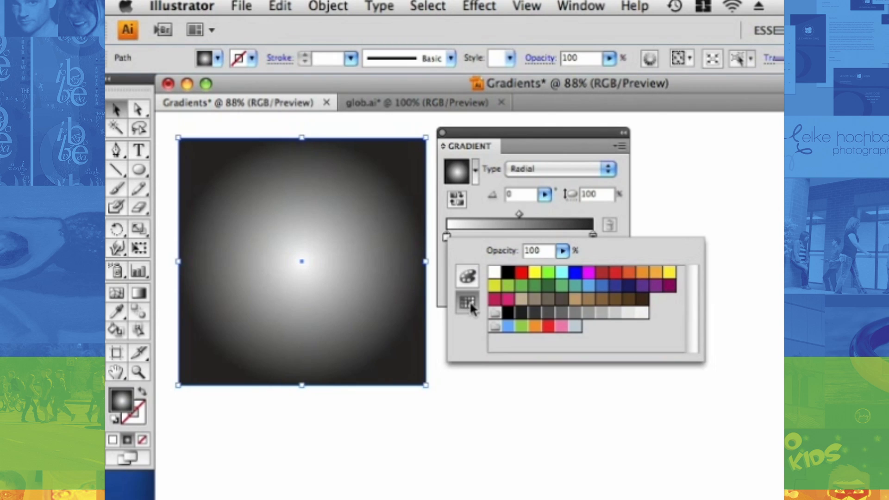
pyautogui.click(535, 272)
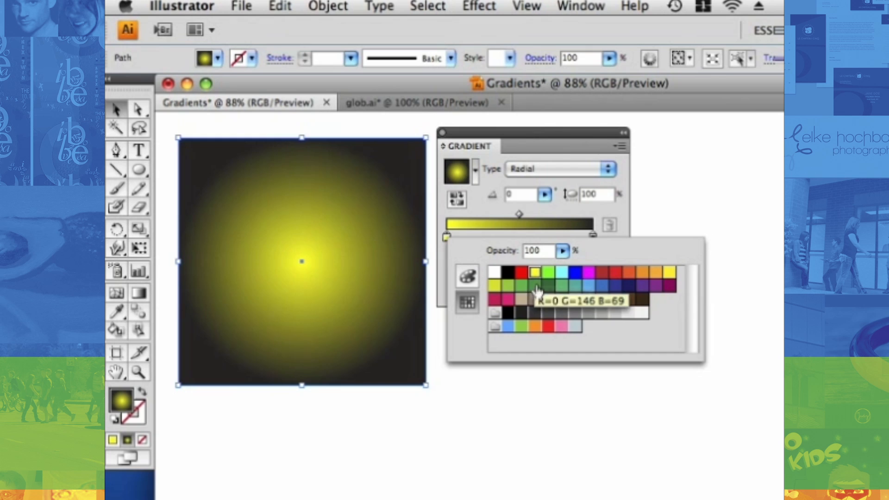
pyautogui.click(628, 273)
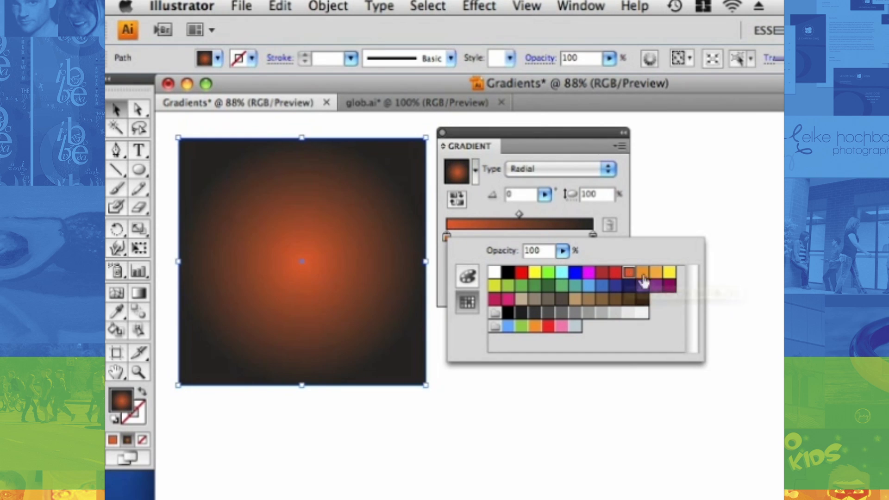
pyautogui.click(667, 273)
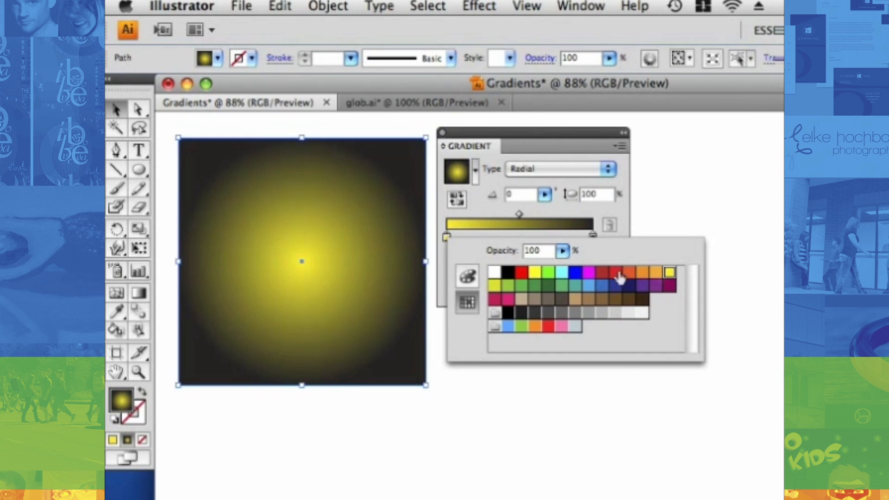
pyautogui.click(440, 267)
# Place the Swatches panel below the Gradient panel and apply green to the first stop and light blue to the last.
pyautogui.moveTo(486, 498); pyautogui.dragTo(509, 341)
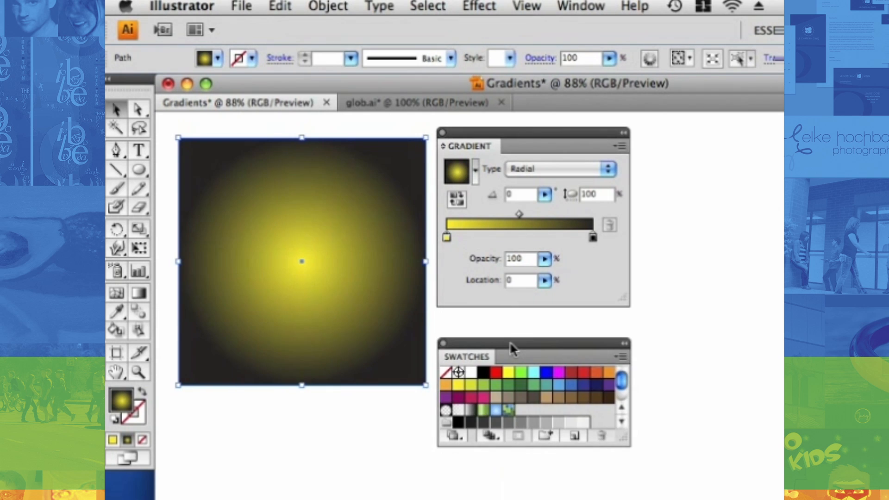
pyautogui.click(507, 385)
pyautogui.moveTo(443, 241); pyautogui.dragTo(446, 240)
pyautogui.moveTo(558, 386); pyautogui.dragTo(599, 238)
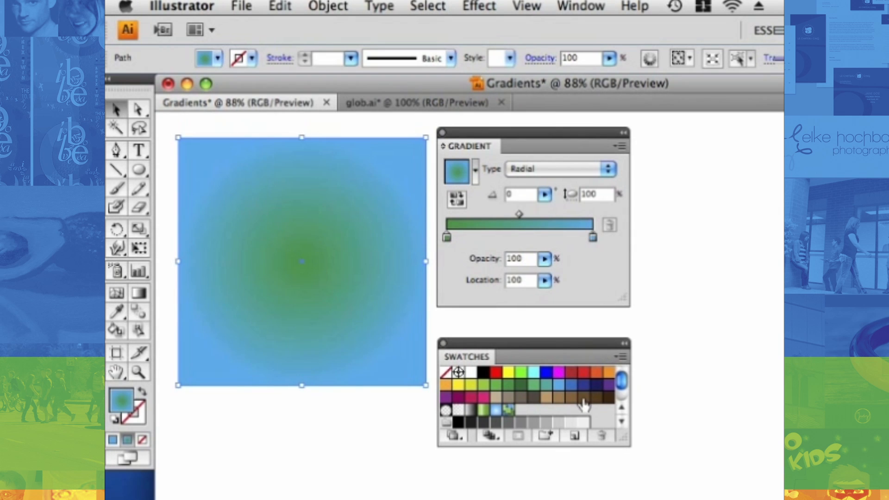
# Add brown and red stops between the green and blue ones, and try an extra light blue stop before removing it.
pyautogui.click(486, 236)
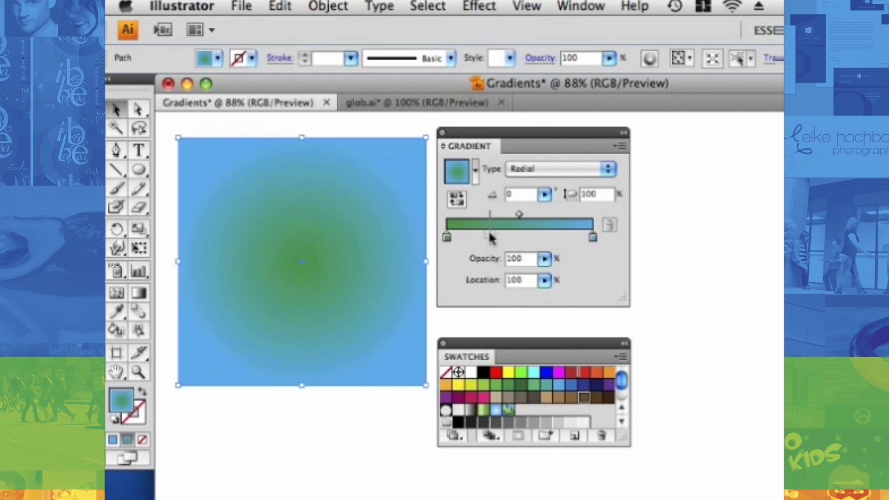
pyautogui.moveTo(582, 372); pyautogui.dragTo(530, 237)
pyautogui.moveTo(559, 384); pyautogui.dragTo(555, 237)
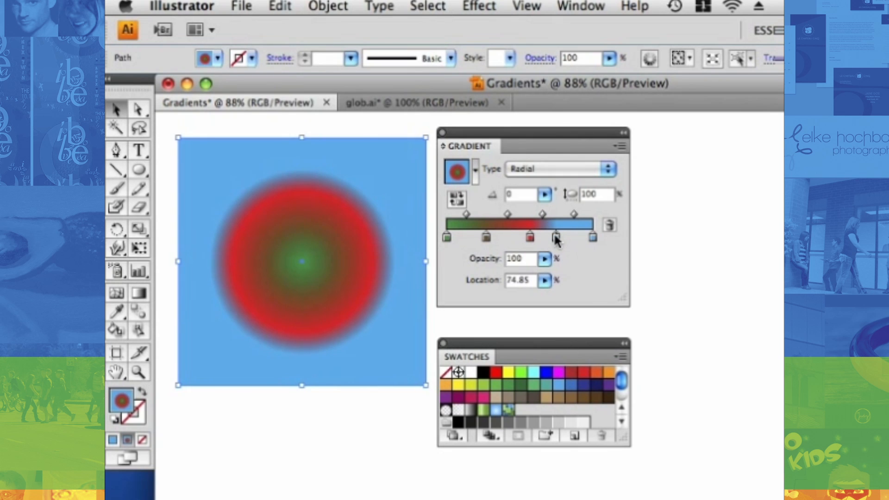
pyautogui.moveTo(556, 237); pyautogui.dragTo(573, 257)
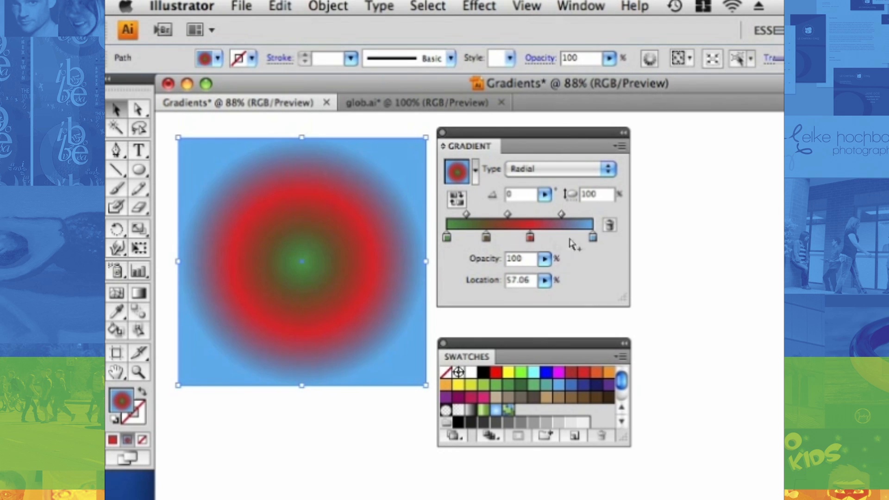
# Move the blue stop inward and the red stop to 68.1%, and set the brown stop's location to 50%.
pyautogui.moveTo(592, 238); pyautogui.dragTo(548, 239)
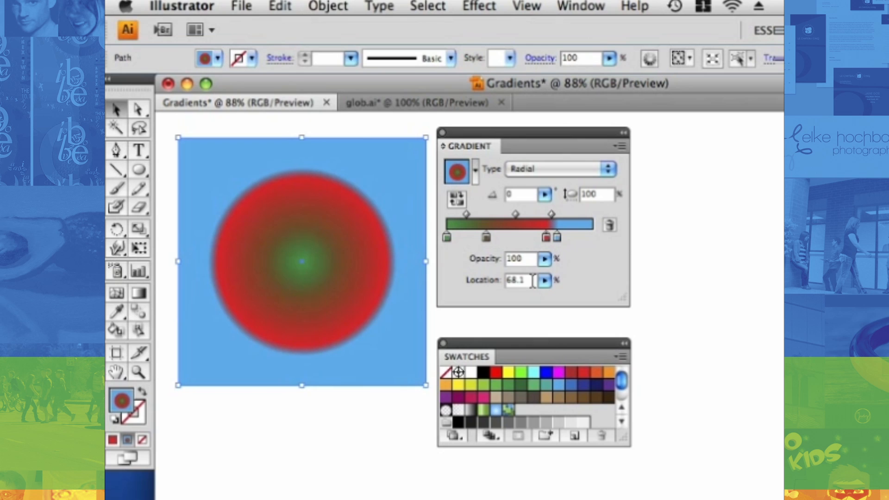
pyautogui.click(485, 237)
pyautogui.doubleClick(523, 279)
pyautogui.write('50')
pyautogui.press('Return')
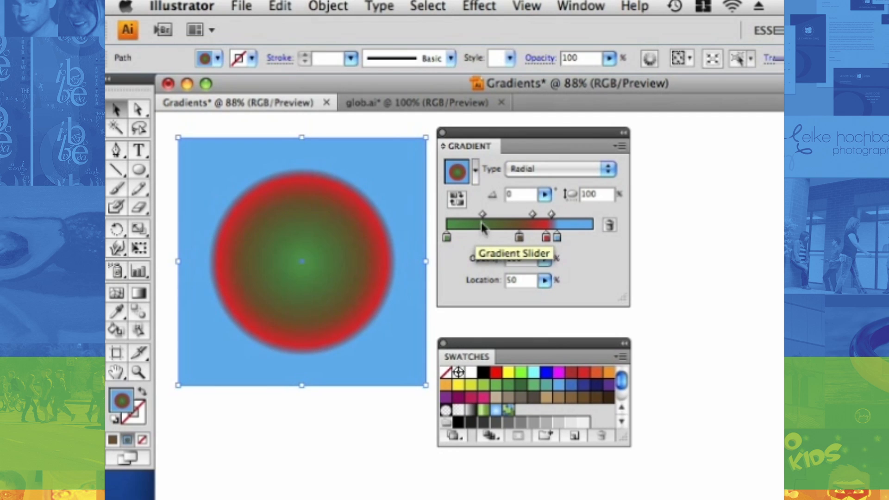
# Reverse the gradient's colour order back and forth, ending with green at the centre.
pyautogui.click(457, 205)
pyautogui.click(457, 202)
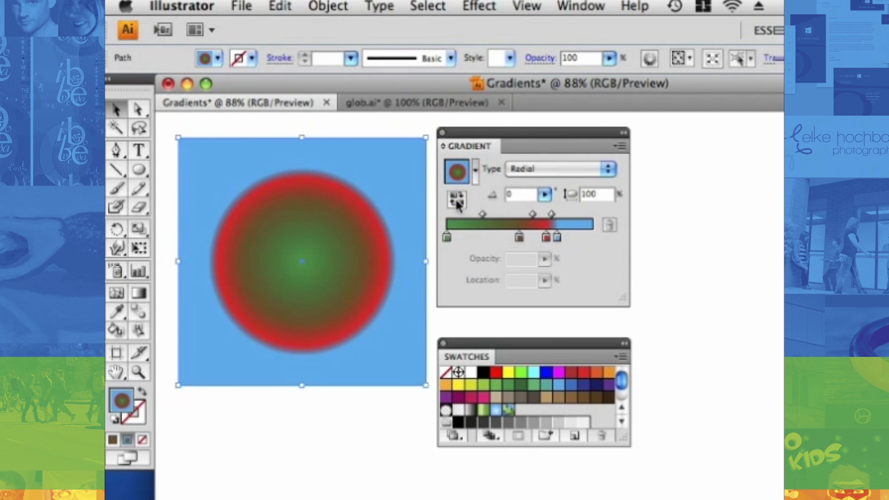
pyautogui.click(457, 204)
pyautogui.click(457, 204)
# Shift the green-brown midpoint to 20.99%, and move the blue stop outward with the red-blue midpoint at 87%.
pyautogui.moveTo(483, 214); pyautogui.dragTo(464, 223)
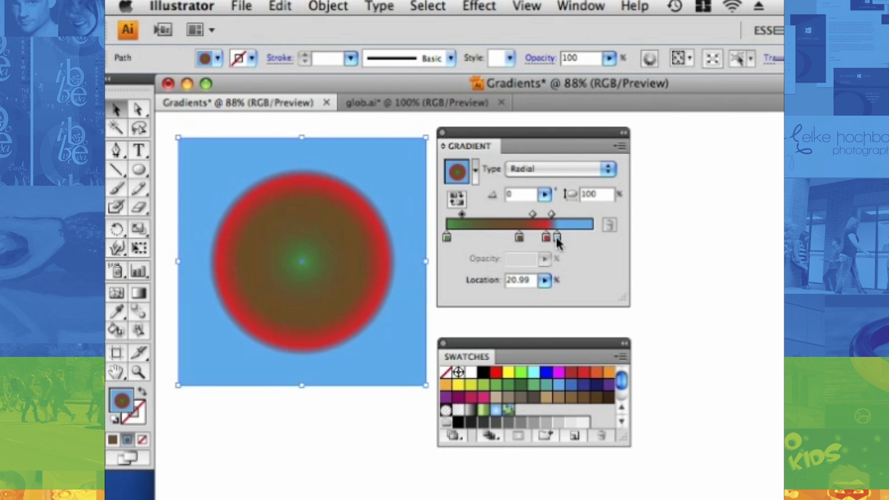
pyautogui.moveTo(558, 238); pyautogui.dragTo(581, 213)
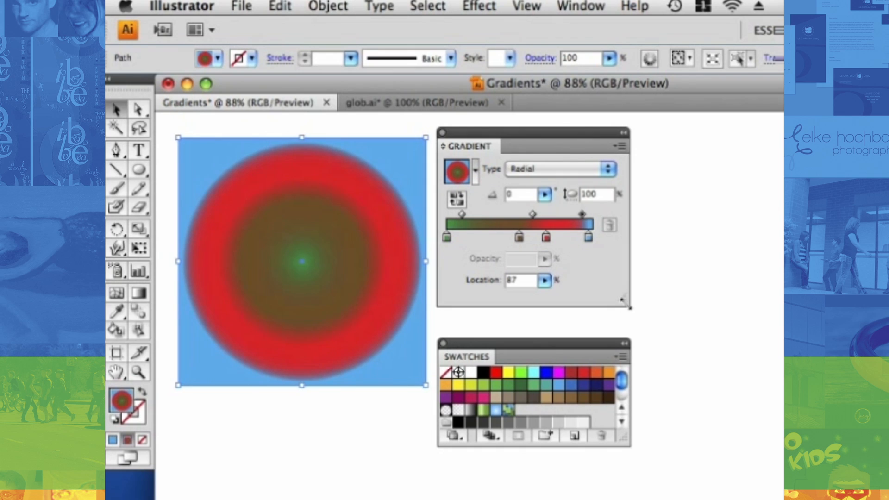
# Enlarge the Gradient panel and move the brown stop to 64.94%, against the red stop, for a hard colour edge.
pyautogui.moveTo(626, 301); pyautogui.dragTo(756, 420)
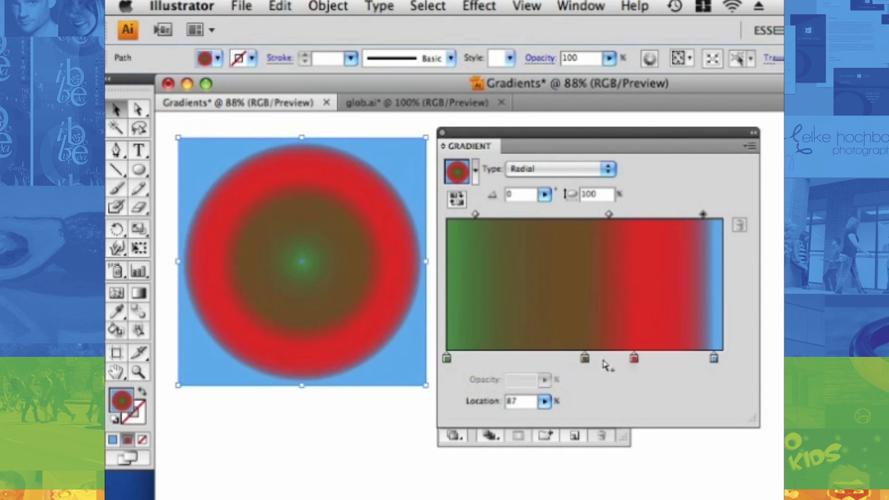
pyautogui.moveTo(586, 363); pyautogui.dragTo(621, 360)
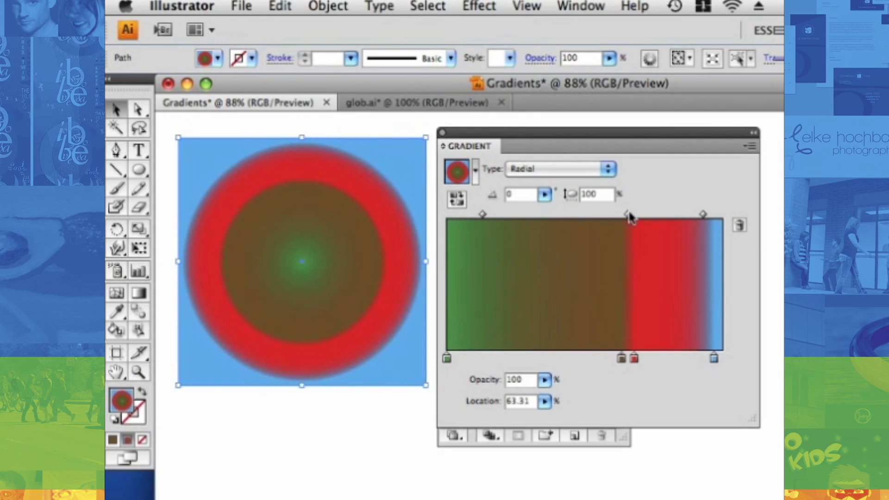
pyautogui.moveTo(631, 218); pyautogui.dragTo(634, 220)
pyautogui.moveTo(621, 358); pyautogui.dragTo(624, 359)
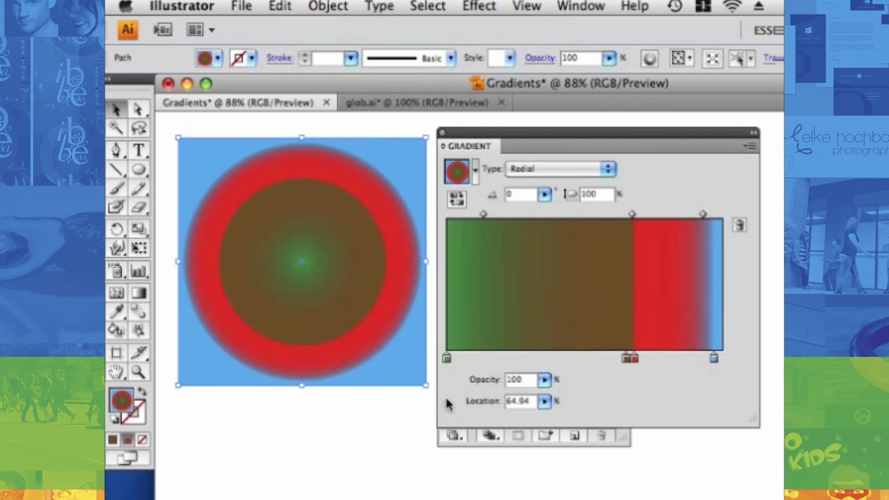
# With the Gradient tool, rearrange the stops on the square so red comes before brown, and shift the green stop outward.
pyautogui.click(135, 299)
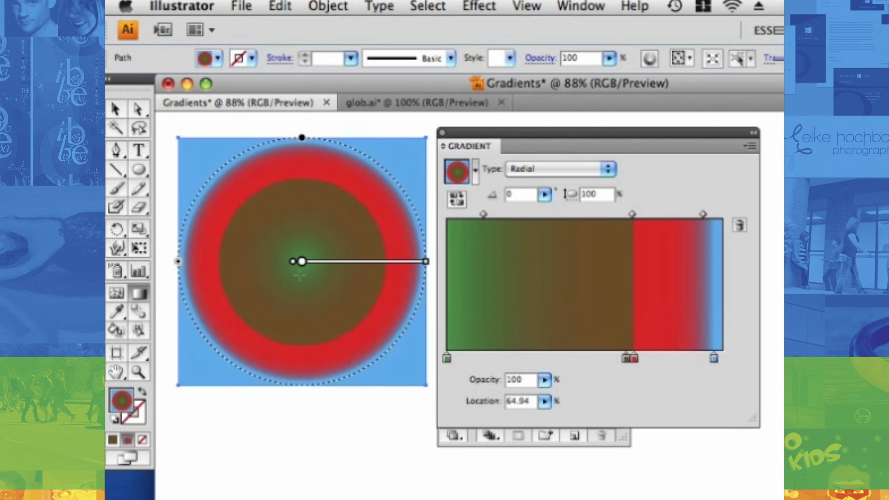
pyautogui.moveTo(385, 271)
pyautogui.mouseDown()
pyautogui.moveTo(398, 276)
pyautogui.moveTo(353, 272)
pyautogui.mouseUp()
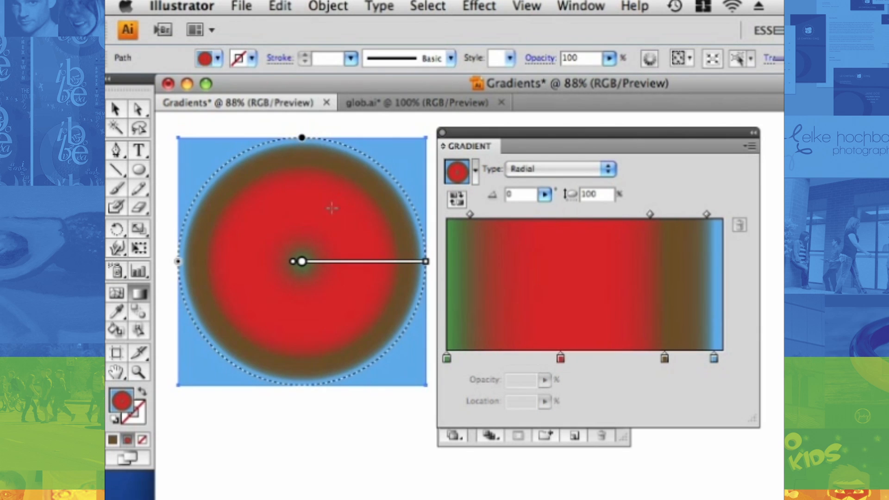
pyautogui.moveTo(310, 263)
pyautogui.moveTo(315, 270); pyautogui.dragTo(315, 270)
# Redraw the radial gradient on the square several times with different centres, sizes and angles, including 53.13° and -39.72°.
pyautogui.moveTo(317, 200); pyautogui.dragTo(249, 260)
pyautogui.moveTo(200, 375); pyautogui.dragTo(278, 293)
pyautogui.moveTo(343, 268); pyautogui.dragTo(379, 222)
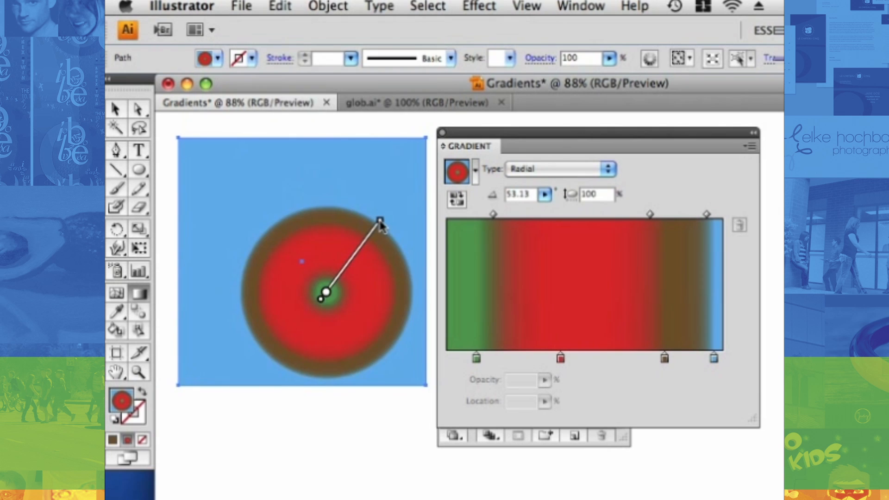
pyautogui.moveTo(305, 192); pyautogui.dragTo(278, 162)
pyautogui.moveTo(245, 239); pyautogui.dragTo(305, 288)
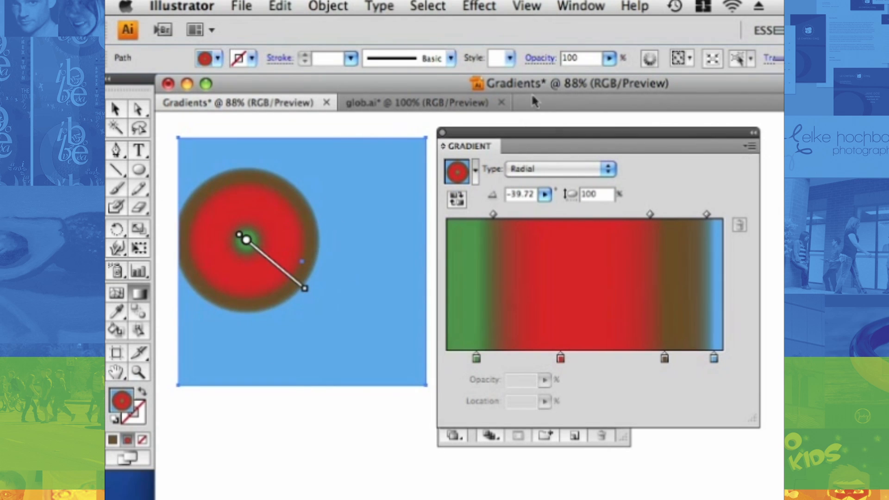
# Hide the gradient annotator and redraw the radial gradient several times, ending with a large, nearly centred one at -70.64°.
pyautogui.click(528, 6)
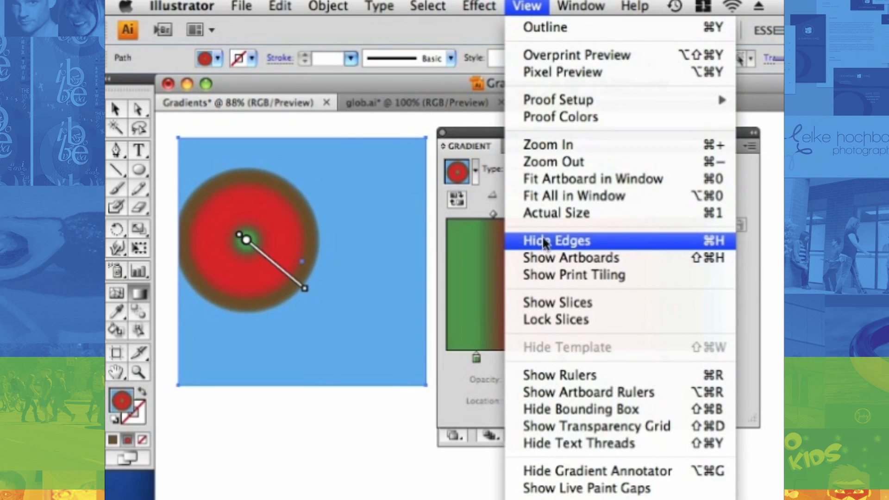
pyautogui.click(572, 471)
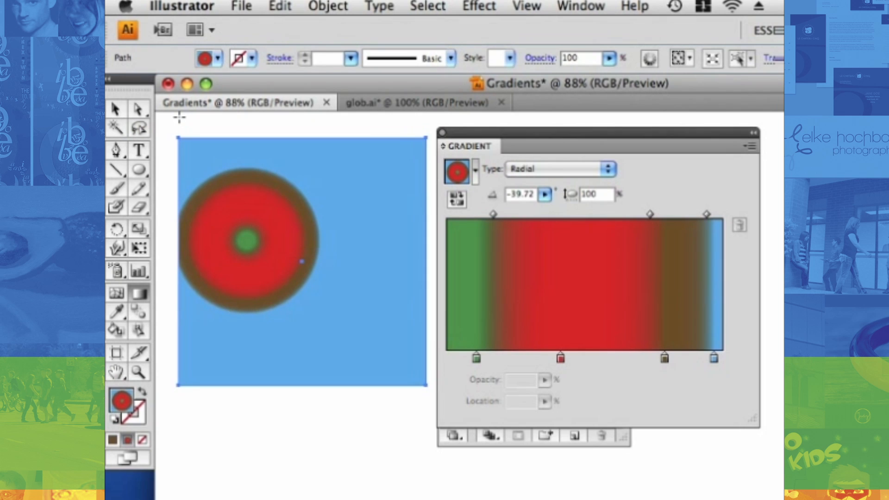
pyautogui.moveTo(329, 254); pyautogui.dragTo(389, 189)
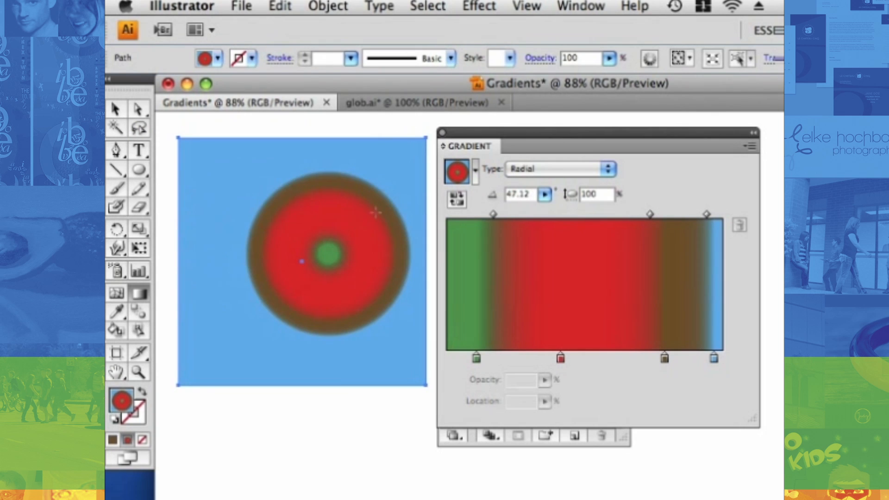
pyautogui.moveTo(268, 299); pyautogui.dragTo(222, 250)
pyautogui.moveTo(253, 224); pyautogui.dragTo(253, 167)
pyautogui.moveTo(245, 298); pyautogui.dragTo(457, 133)
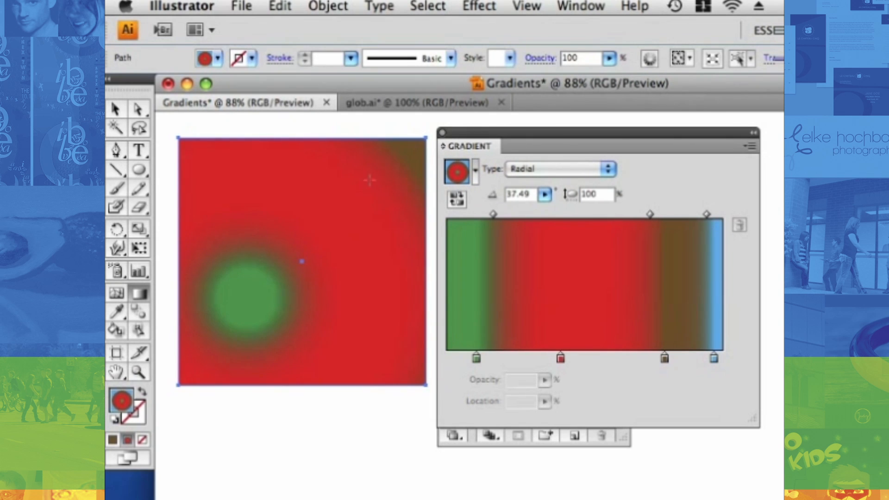
pyautogui.moveTo(306, 246); pyautogui.dragTo(363, 417)
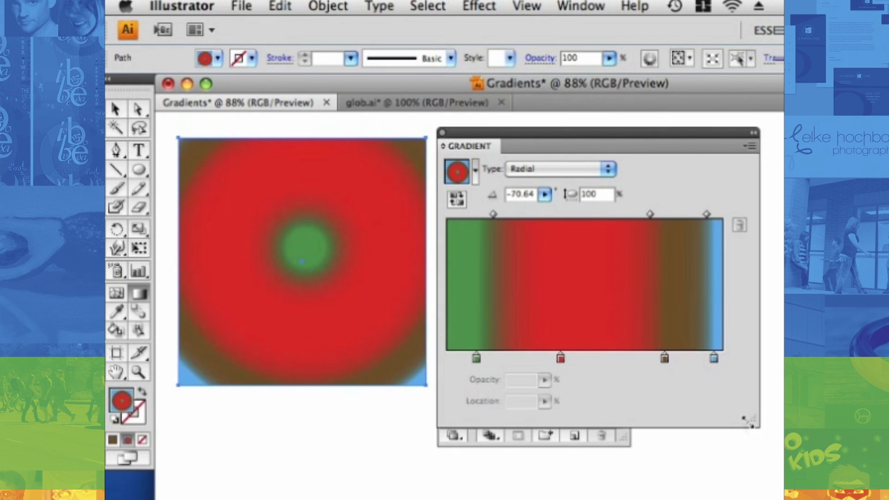
# Shrink the Gradient panel, switch to glob.ai, and arrange the Gradient and Swatches panels clear of the cloud character.
pyautogui.moveTo(751, 420); pyautogui.dragTo(601, 250)
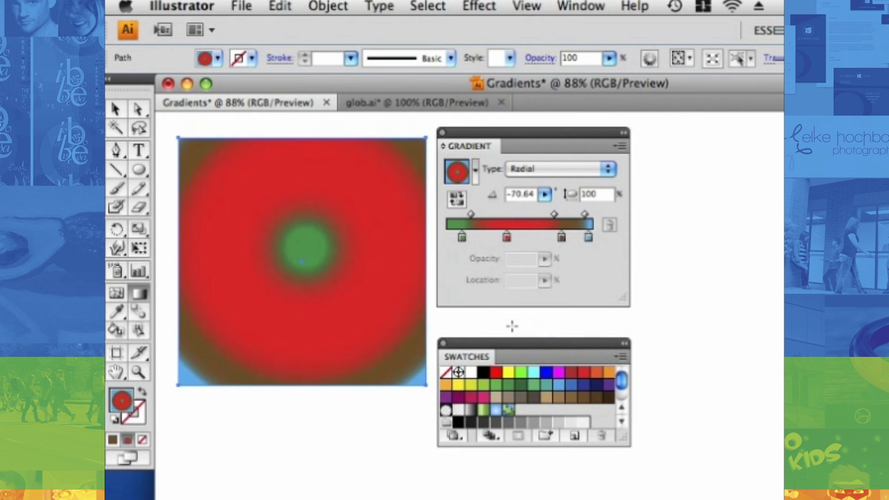
pyautogui.moveTo(518, 343); pyautogui.dragTo(268, 412)
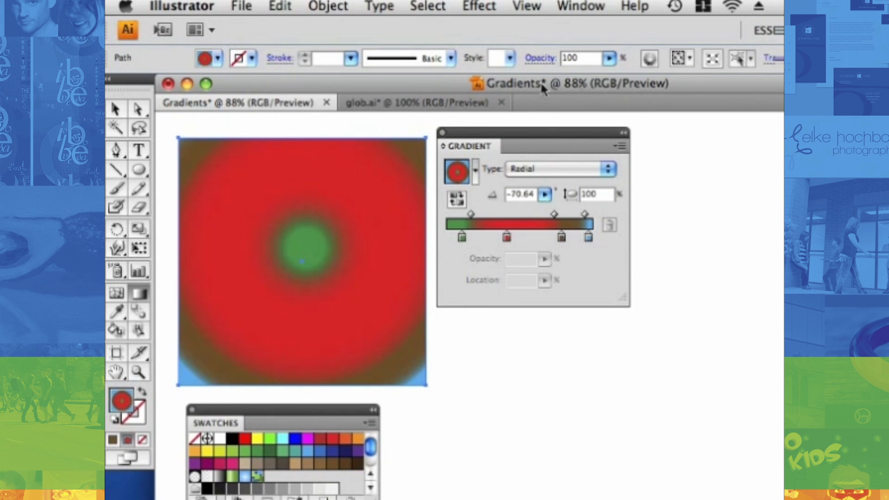
pyautogui.click(415, 100)
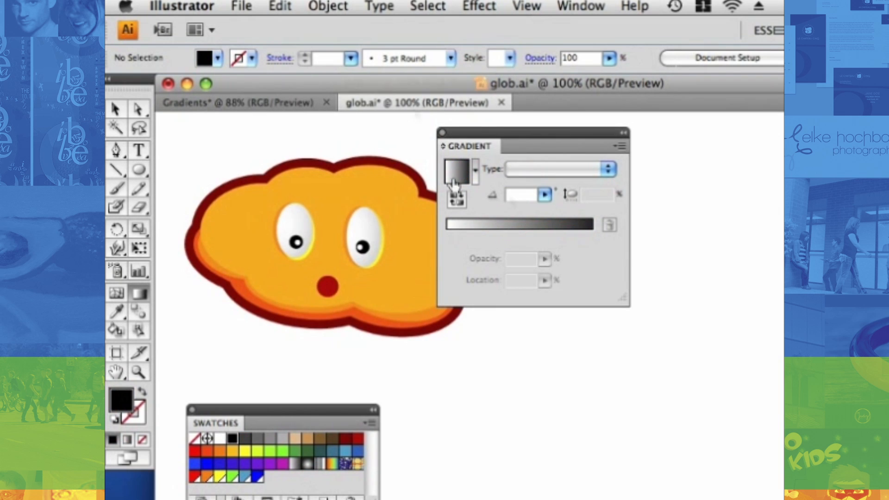
pyautogui.moveTo(526, 133); pyautogui.dragTo(618, 145)
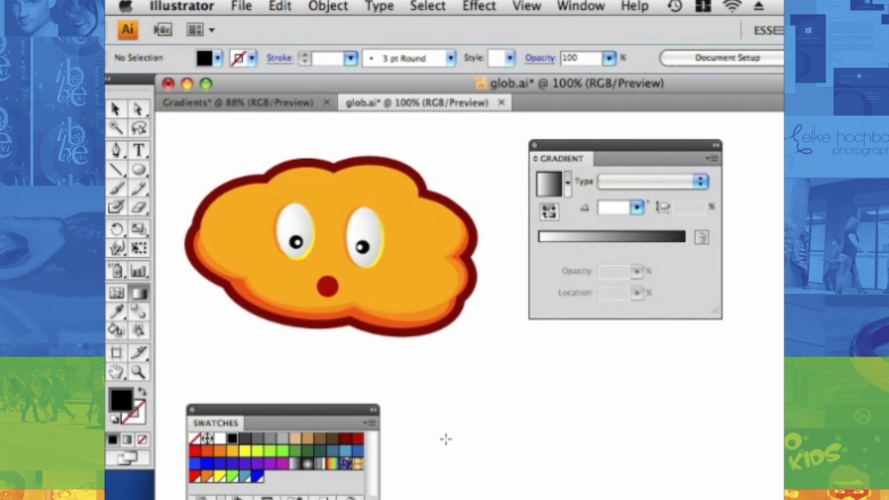
# Draw a black ellipse inside the cloud's upper-right lobe, above the right eye, and rotate it slightly clockwise.
pyautogui.click(139, 170)
pyautogui.moveTo(347, 171); pyautogui.dragTo(413, 215)
pyautogui.press('v')
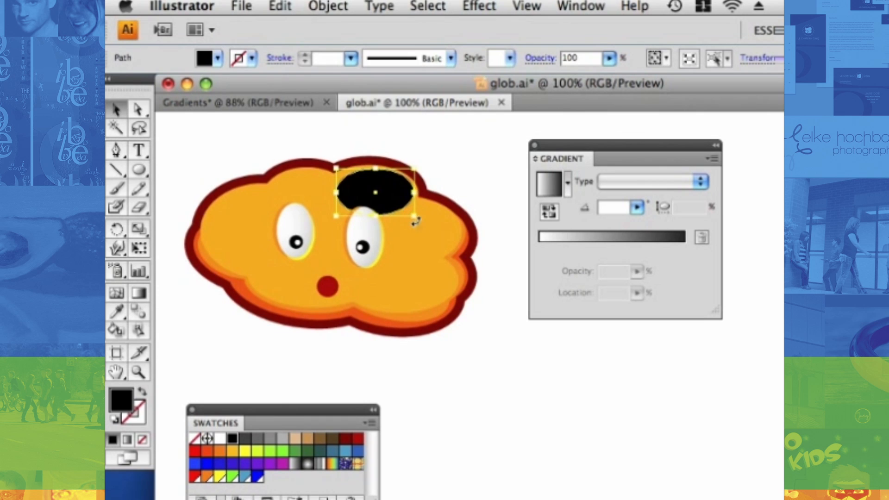
pyautogui.moveTo(417, 223); pyautogui.dragTo(414, 236)
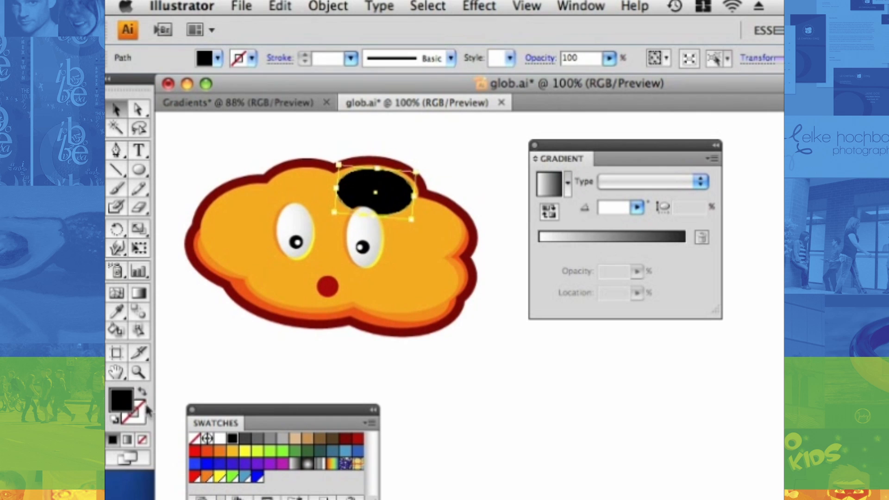
# Fill the ellipse with the default white-to-black linear gradient and set its angle to 90°.
pyautogui.click(128, 439)
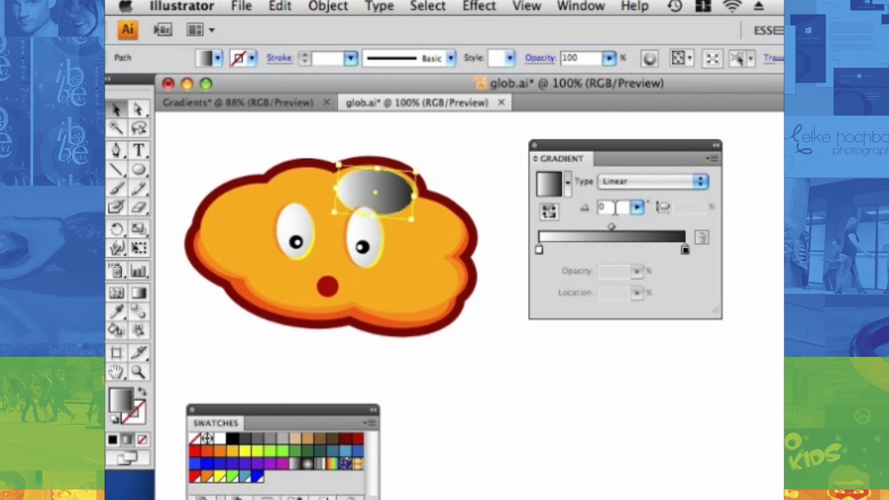
pyautogui.click(587, 206)
pyautogui.write('90')
pyautogui.press('Return')
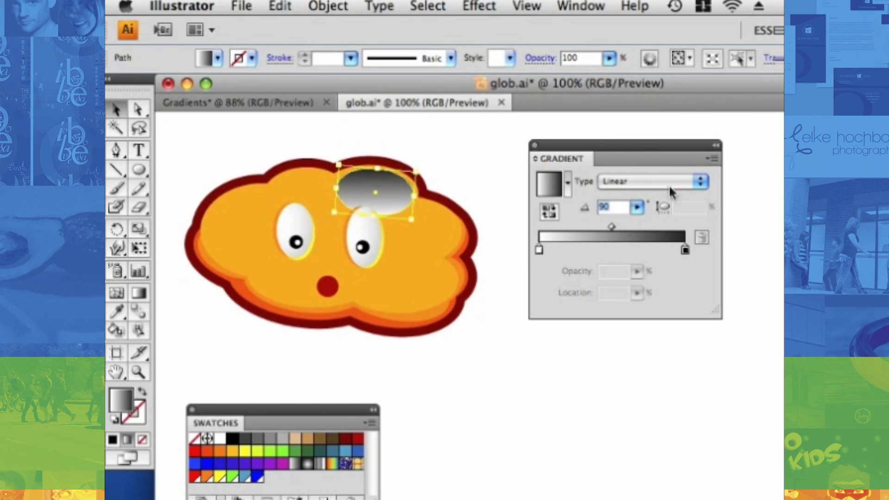
# Move the Swatches panel closer and colour both stops of the ellipse's gradient yellow.
pyautogui.moveTo(304, 410); pyautogui.dragTo(393, 370)
pyautogui.moveTo(314, 439); pyautogui.dragTo(538, 250)
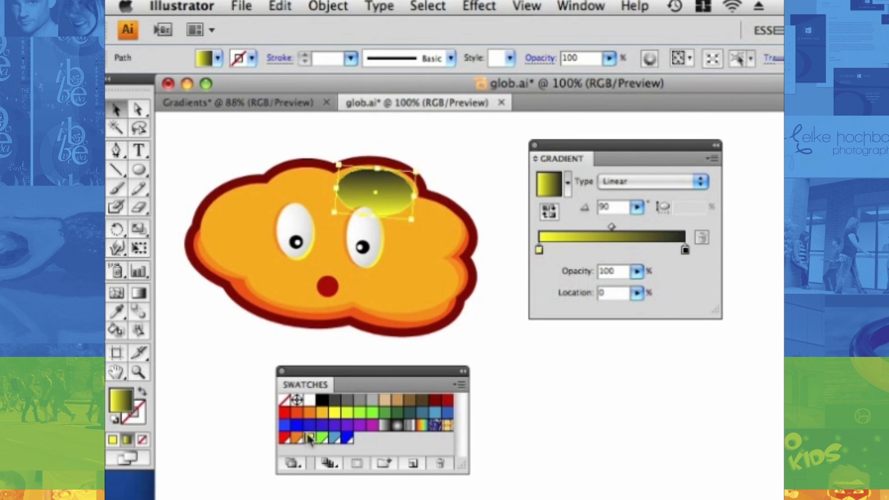
pyautogui.moveTo(651, 280); pyautogui.dragTo(686, 246)
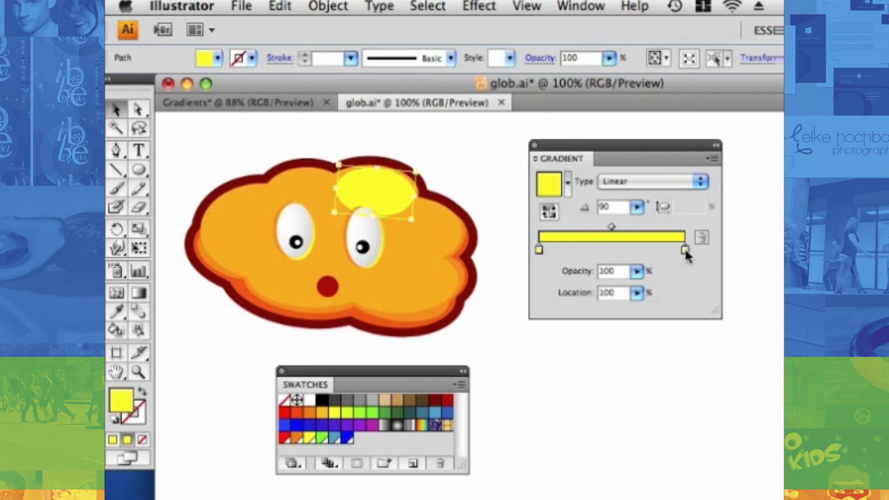
# Set the first yellow stop's opacity to 0%, move the gradient midpoint to 74.23%, and deselect the ellipse.
pyautogui.doubleClick(685, 250)
pyautogui.click(621, 274)
pyautogui.click(539, 250)
pyautogui.doubleClick(620, 273)
pyautogui.write('0')
pyautogui.press('Tab')
pyautogui.moveTo(612, 234); pyautogui.dragTo(647, 231)
pyautogui.click(473, 160)
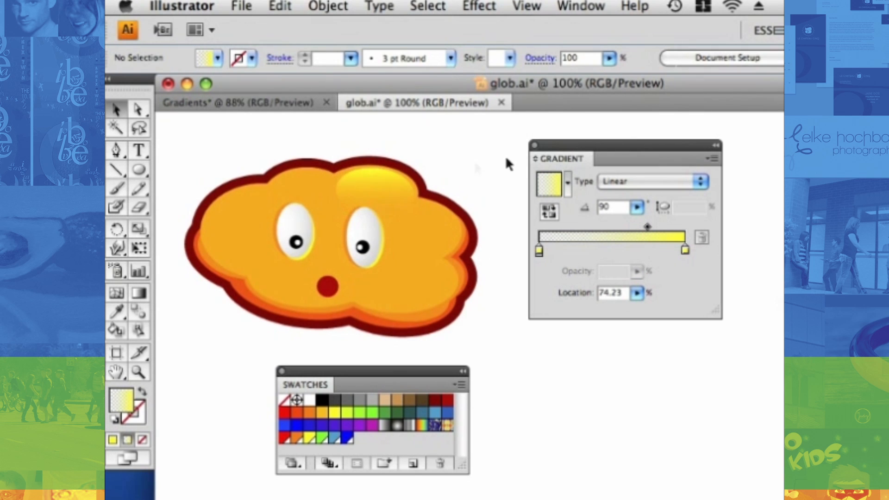
# Try black on the ellipse gradient's transparent stop and restore the stop to yellow.
pyautogui.click(378, 184)
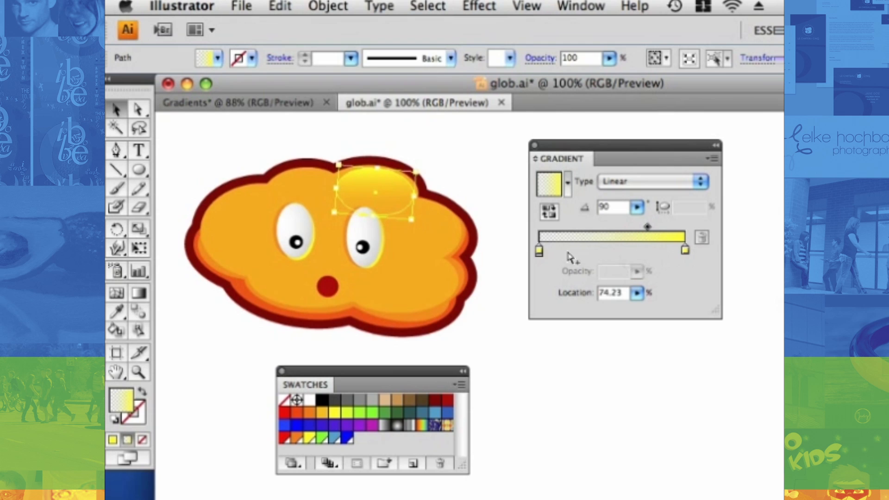
pyautogui.moveTo(609, 151); pyautogui.dragTo(552, 163)
pyautogui.moveTo(322, 400); pyautogui.dragTo(480, 260)
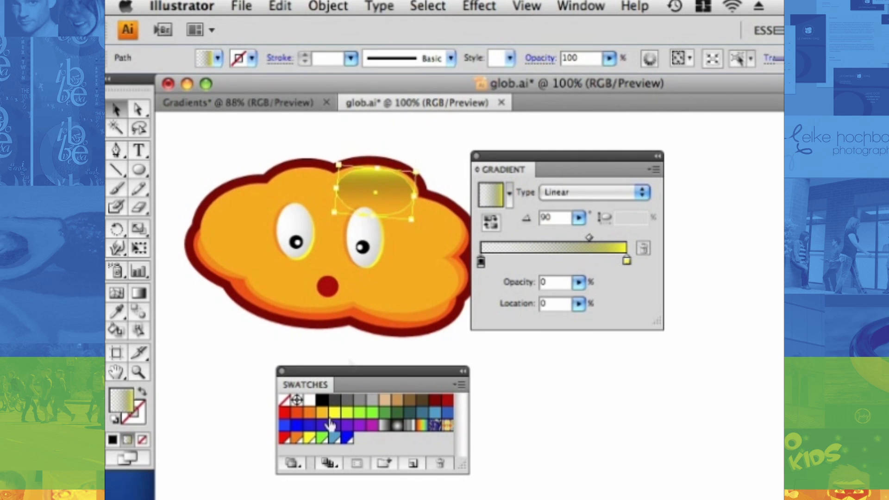
pyautogui.moveTo(309, 438); pyautogui.dragTo(464, 331)
pyautogui.moveTo(483, 263); pyautogui.dragTo(481, 261)
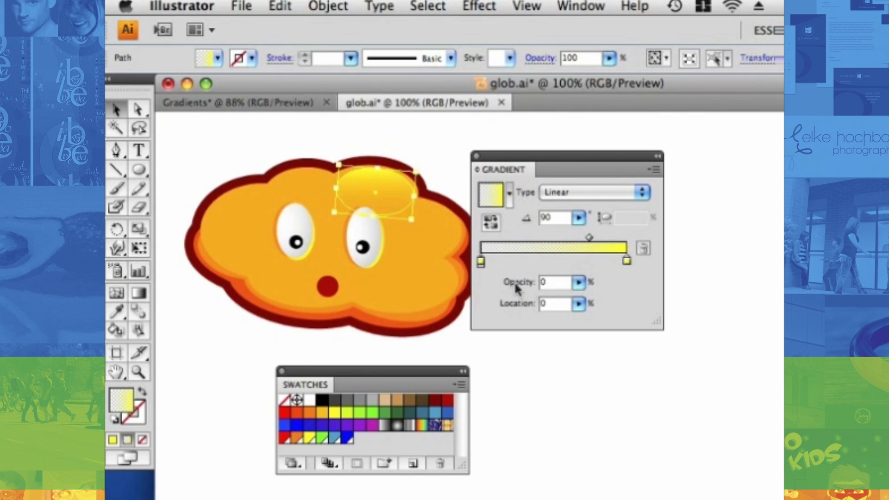
# Duplicate the highlight ellipse onto the cloud's right, upper-middle and left lobes, rotating each copy to follow the outline.
pyautogui.moveTo(381, 185); pyautogui.dragTo(397, 228)
pyautogui.moveTo(456, 263); pyautogui.dragTo(440, 249)
pyautogui.click(323, 193)
pyautogui.moveTo(346, 226)
pyautogui.mouseDown()
pyautogui.moveTo(332, 212)
pyautogui.moveTo(343, 221)
pyautogui.mouseUp()
pyautogui.click(254, 233)
pyautogui.moveTo(292, 252); pyautogui.dragTo(236, 207)
pyautogui.click(307, 189)
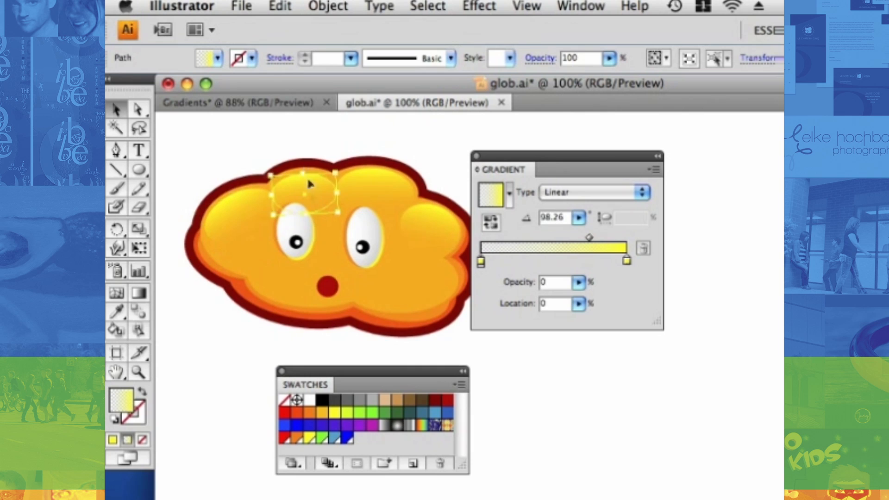
pyautogui.click(270, 135)
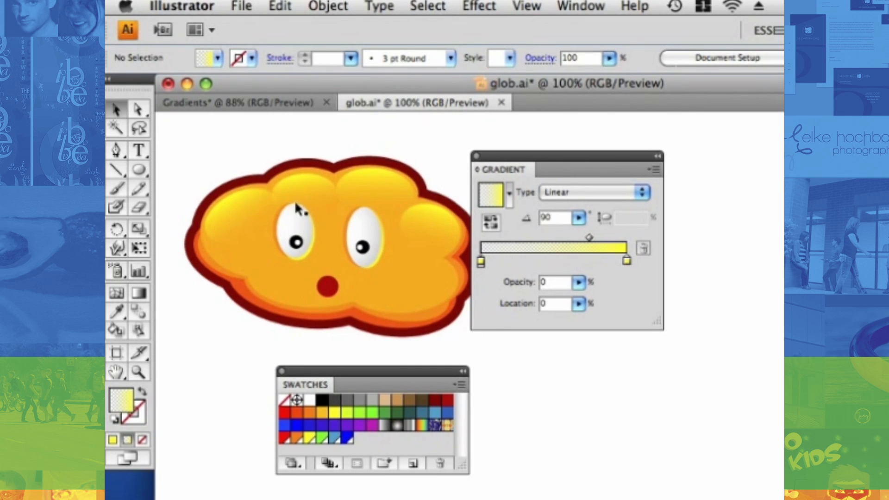
pyautogui.click(258, 212)
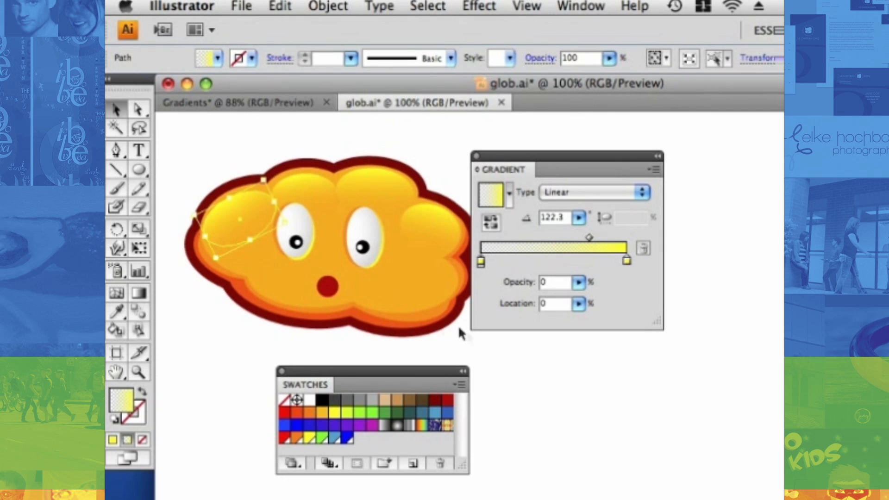
pyautogui.click(479, 351)
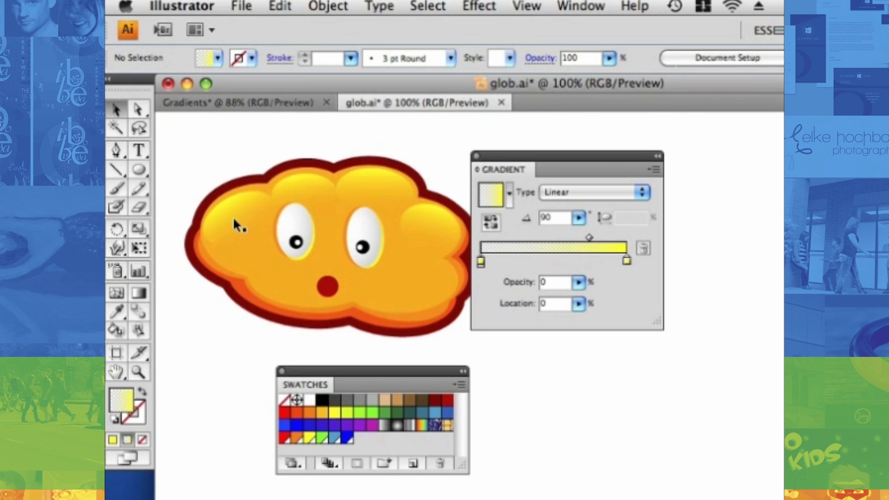
# Add two inverted copies of the highlight ellipse along the cloud's lower edge, on either side of the mouth, rotated to fit the outline.
pyautogui.click(370, 293)
pyautogui.moveTo(455, 302); pyautogui.dragTo(310, 258)
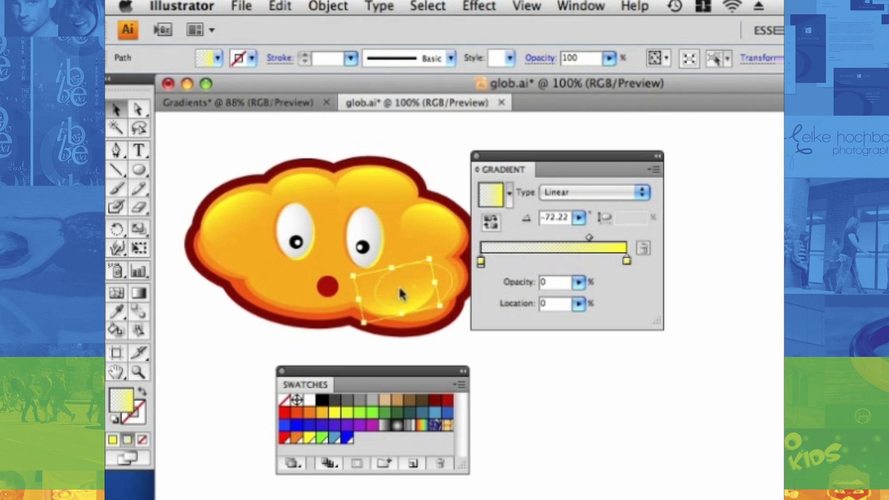
pyautogui.moveTo(394, 288); pyautogui.dragTo(404, 280)
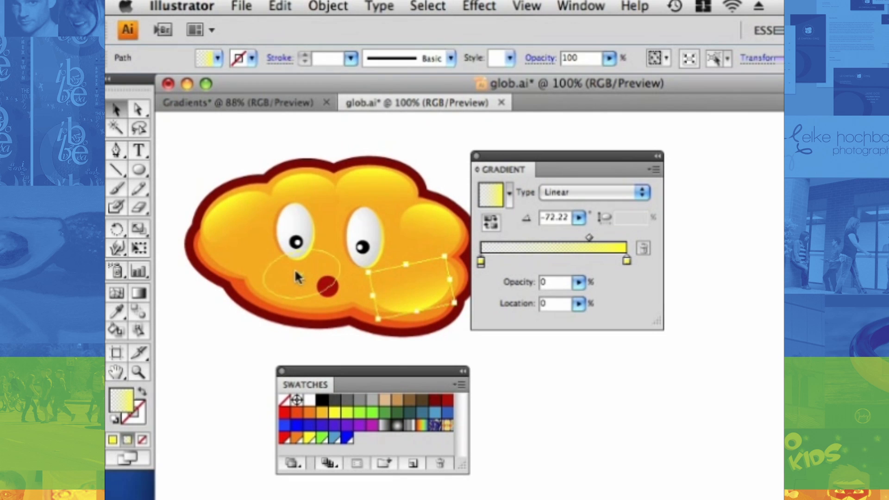
pyautogui.click(298, 277)
pyautogui.moveTo(350, 293); pyautogui.dragTo(341, 310)
# Recolour both gradient stops of the two lower ellipses orange to turn them into shadows, and deselect.
pyautogui.moveTo(323, 411); pyautogui.dragTo(480, 261)
pyautogui.moveTo(299, 438); pyautogui.dragTo(626, 264)
pyautogui.click(405, 289)
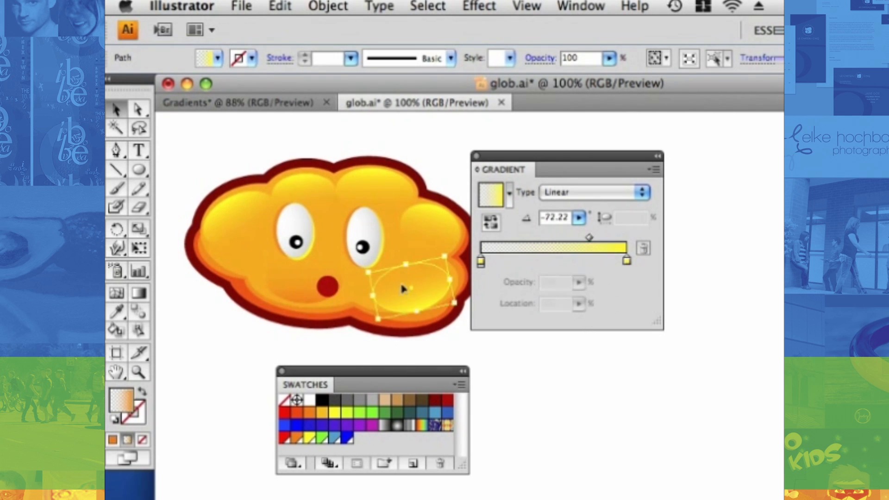
pyautogui.moveTo(300, 439); pyautogui.dragTo(481, 262)
pyautogui.moveTo(293, 444); pyautogui.dragTo(626, 262)
pyautogui.click(232, 340)
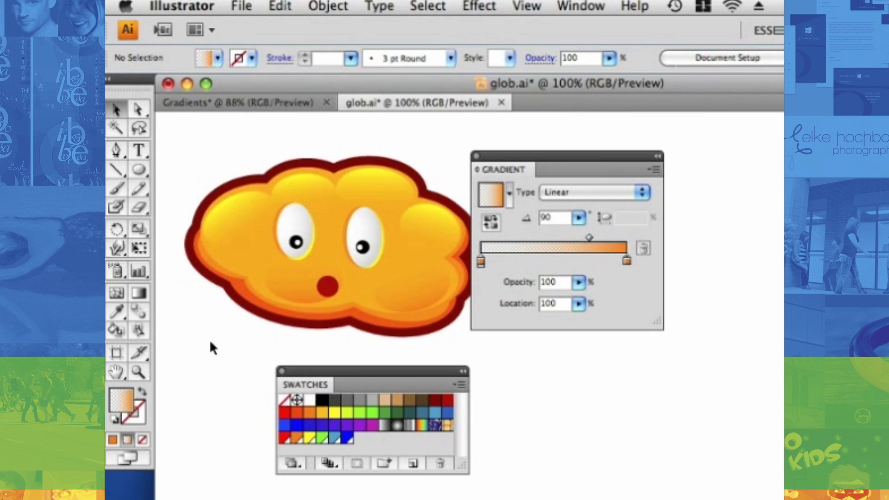
# Activate the Zoom tool and move the Gradient panel off the cloud character.
pyautogui.click(138, 371)
pyautogui.moveTo(515, 159); pyautogui.dragTo(599, 157)
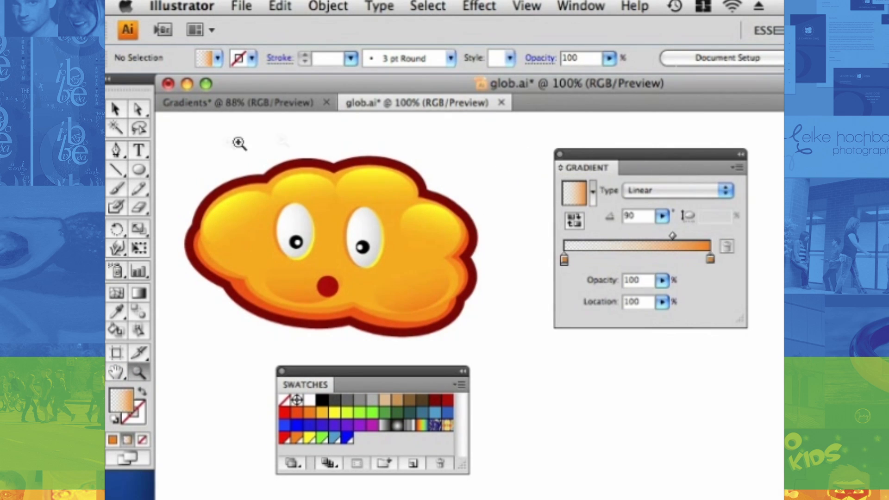